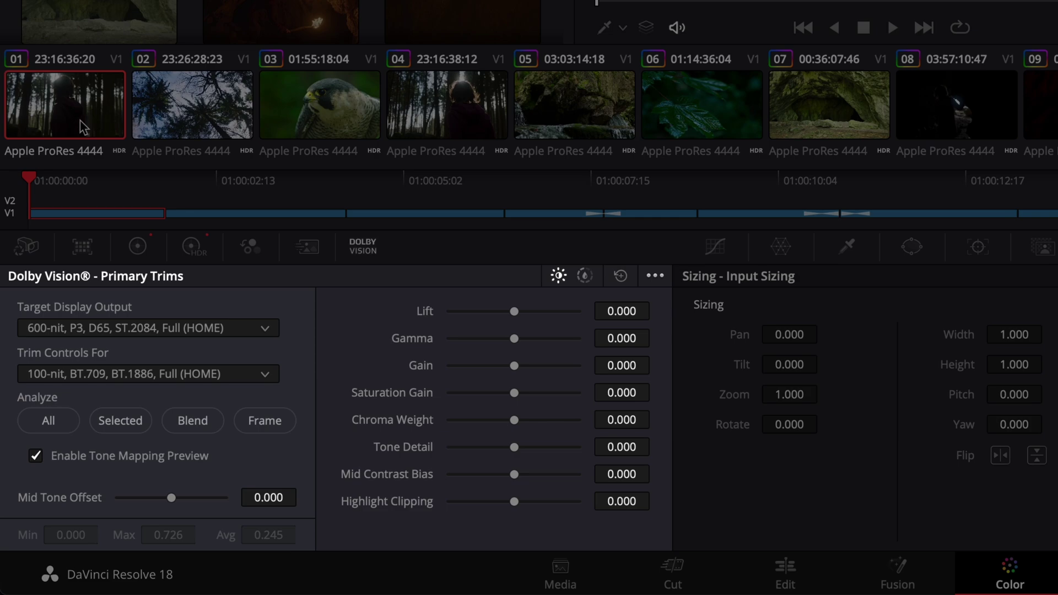
# Set Target Display Output and Trim Controls For to the 100-nit BT.709 BT.1886 Full display
pyautogui.click(270, 330)
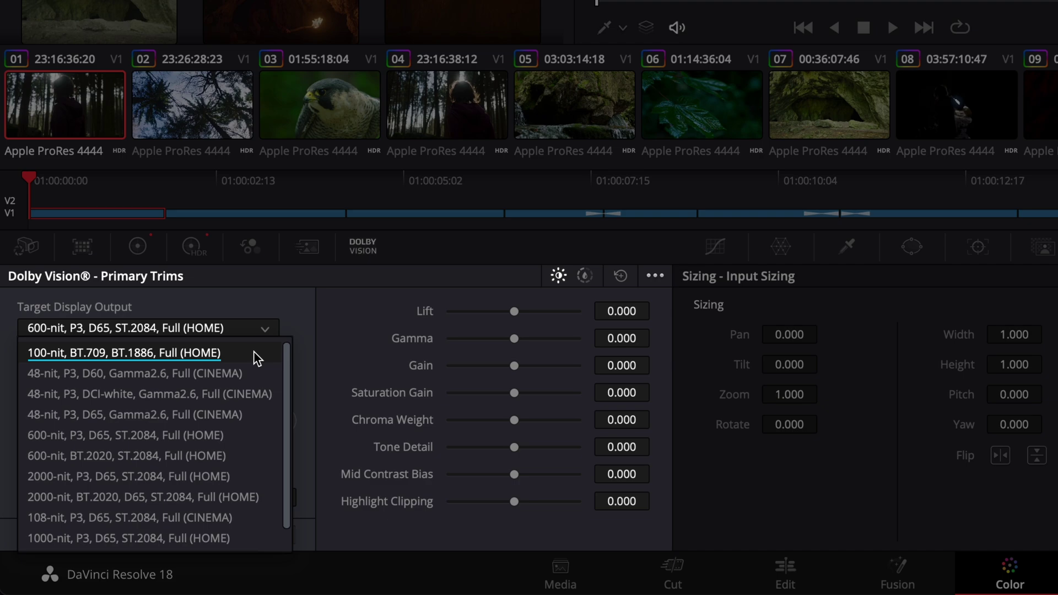
pyautogui.click(254, 356)
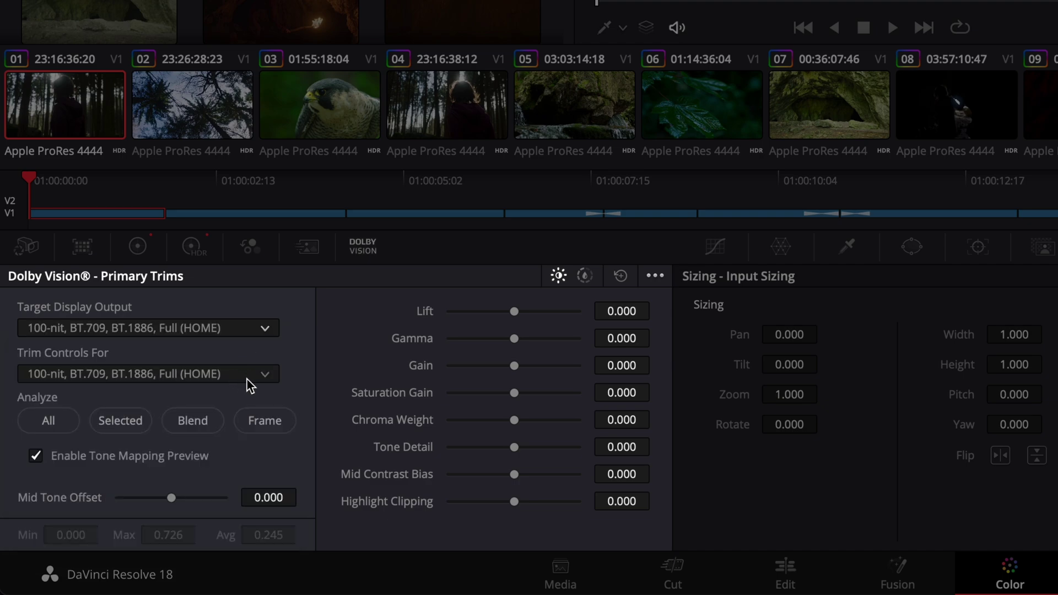
pyautogui.click(265, 375)
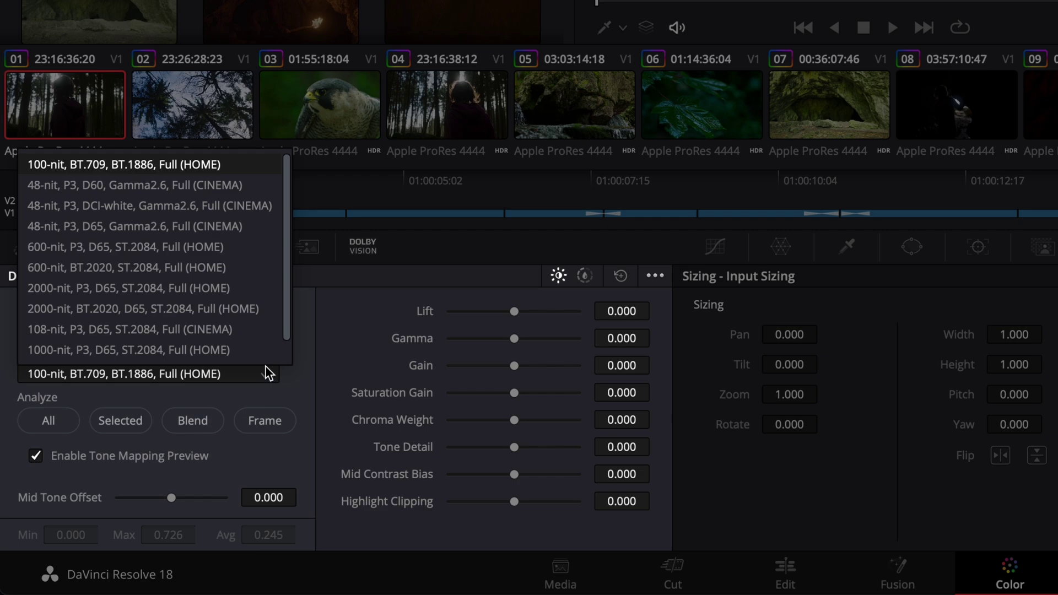
pyautogui.click(258, 168)
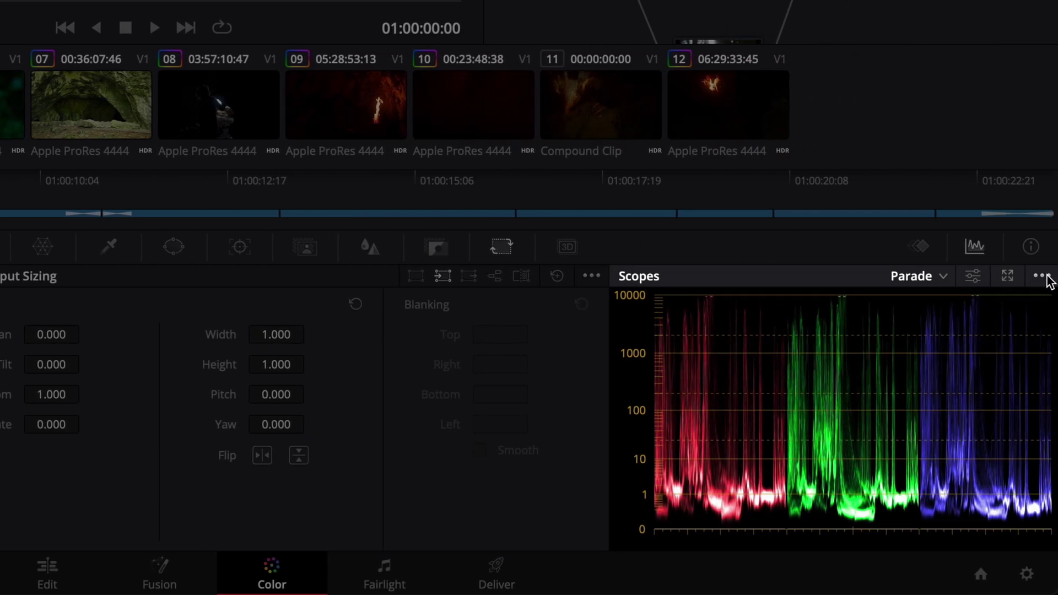
# Set the parade scope's Waveform Scale Style to 10-bit
pyautogui.click(1042, 277)
pyautogui.moveTo(966, 300)
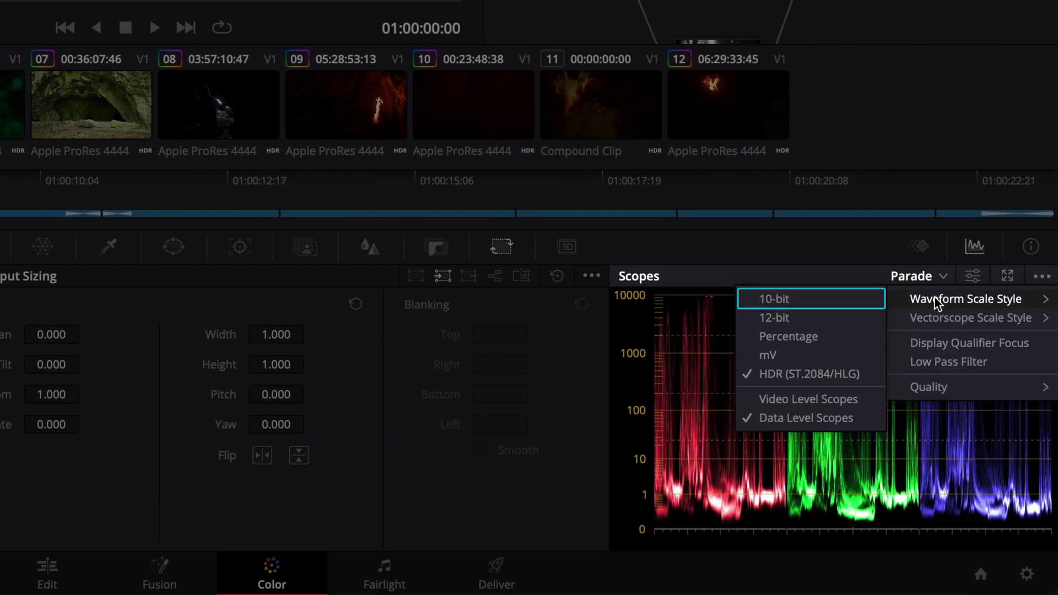
pyautogui.click(857, 304)
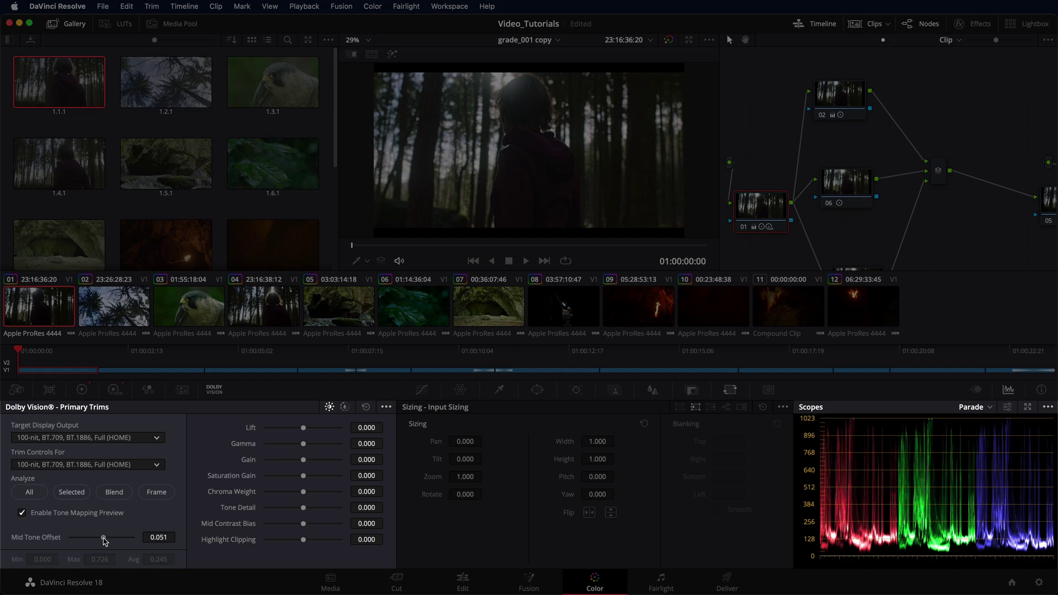
# Set Mid Tone Offset to 0.051 on forest clip 01 and -0.068 on tree clip 02
pyautogui.click(102, 542)
pyautogui.moveTo(102, 540); pyautogui.dragTo(103, 541)
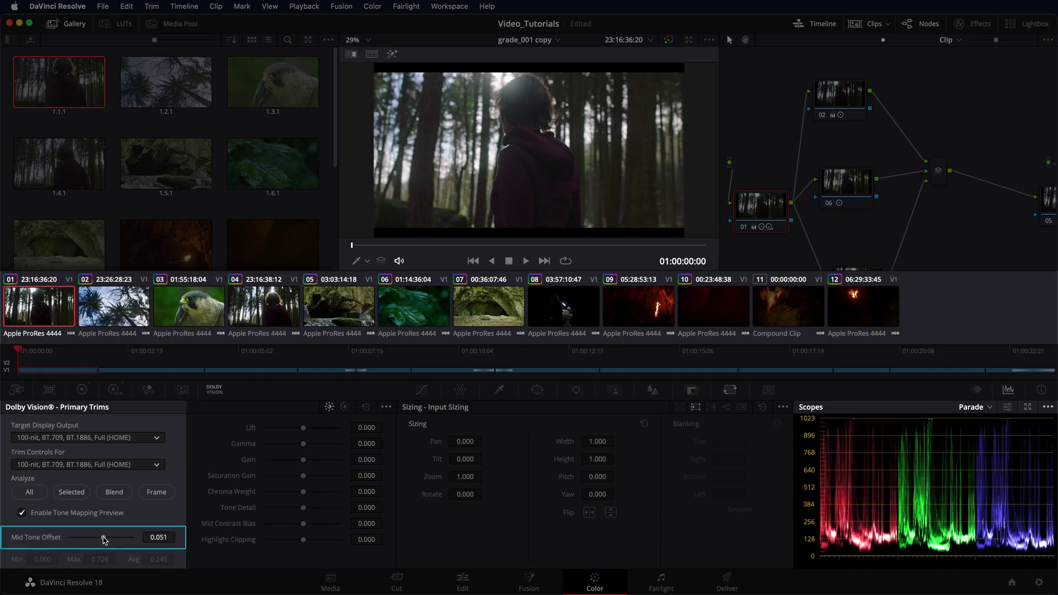
pyautogui.click(120, 322)
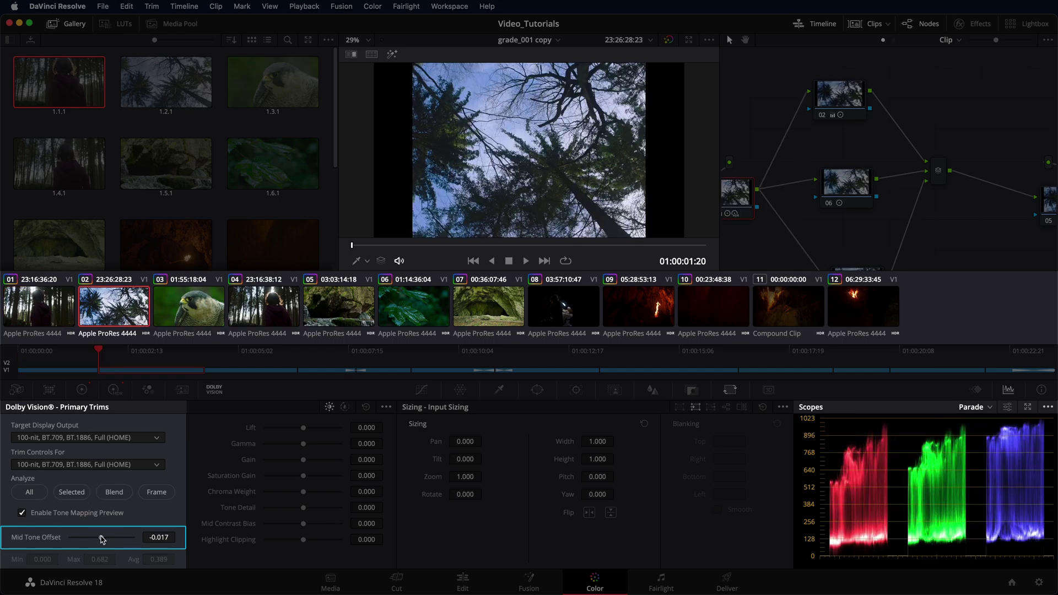
pyautogui.moveTo(102, 540); pyautogui.dragTo(100, 540)
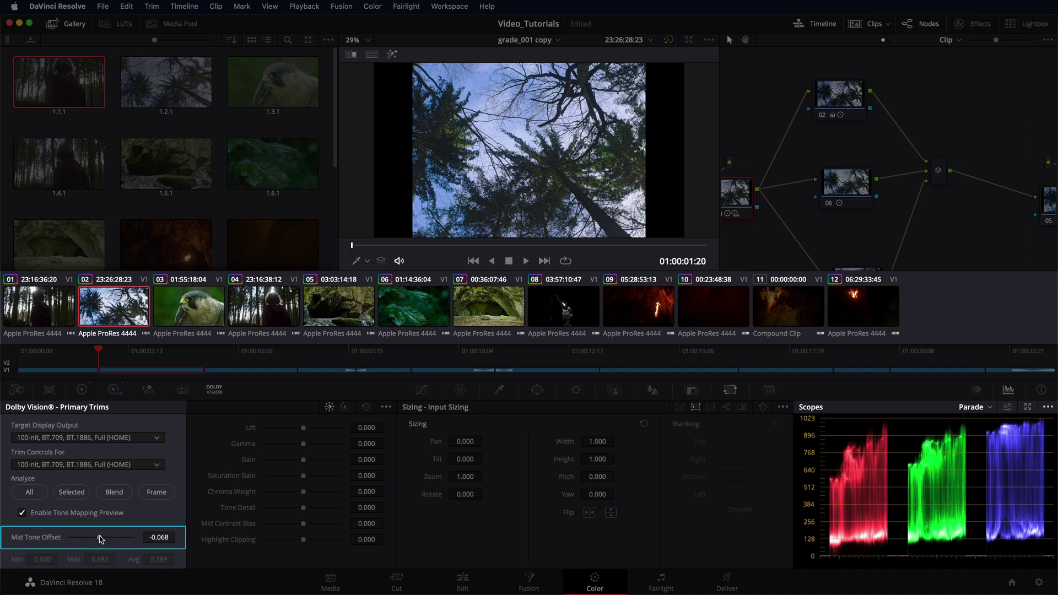
# Try a mid-tone offset on falcon clip 03, comparing it, then reset it
pyautogui.click(183, 319)
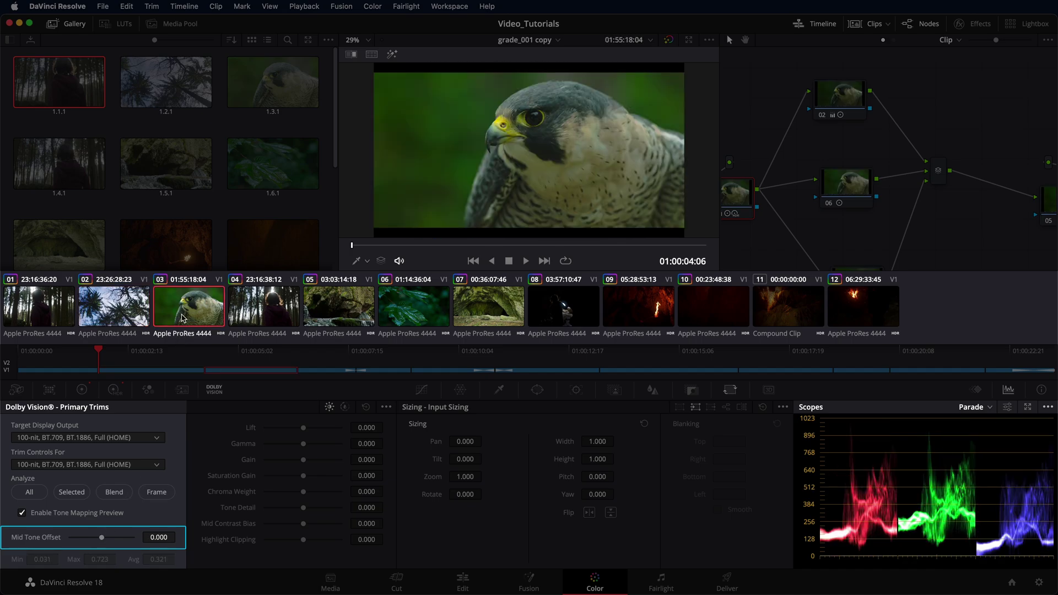
pyautogui.moveTo(102, 538); pyautogui.dragTo(103, 540)
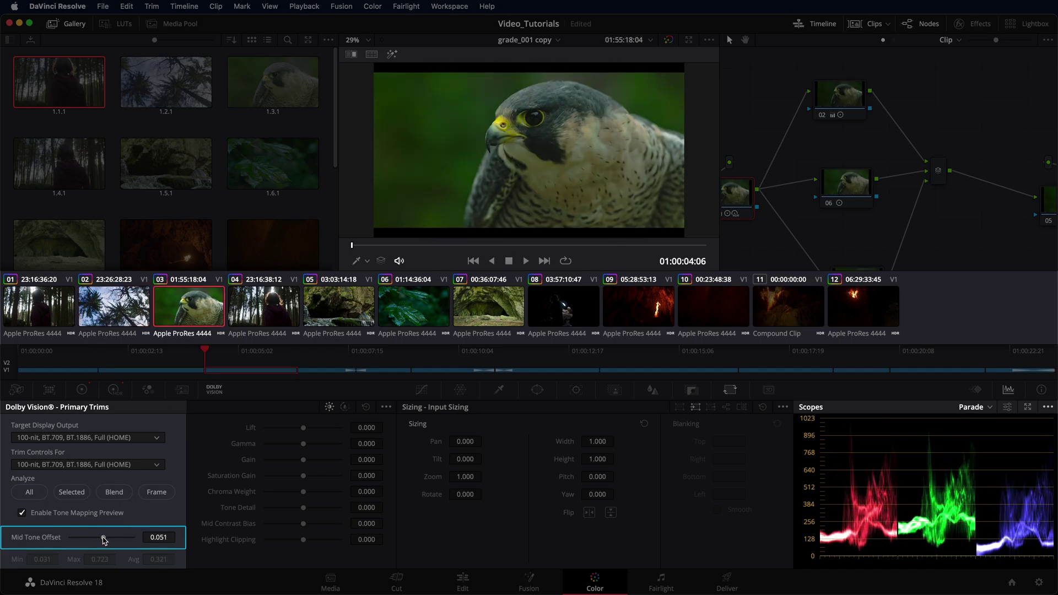
pyautogui.doubleClick(103, 540)
pyautogui.click(102, 538)
pyautogui.doubleClick(102, 540)
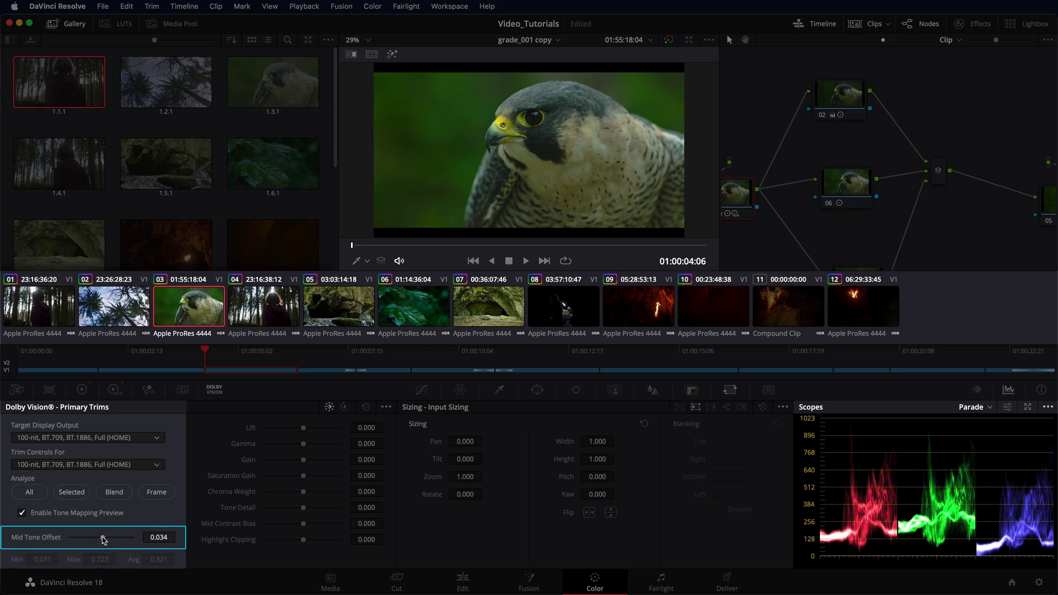
pyautogui.click(102, 539)
pyautogui.doubleClick(101, 540)
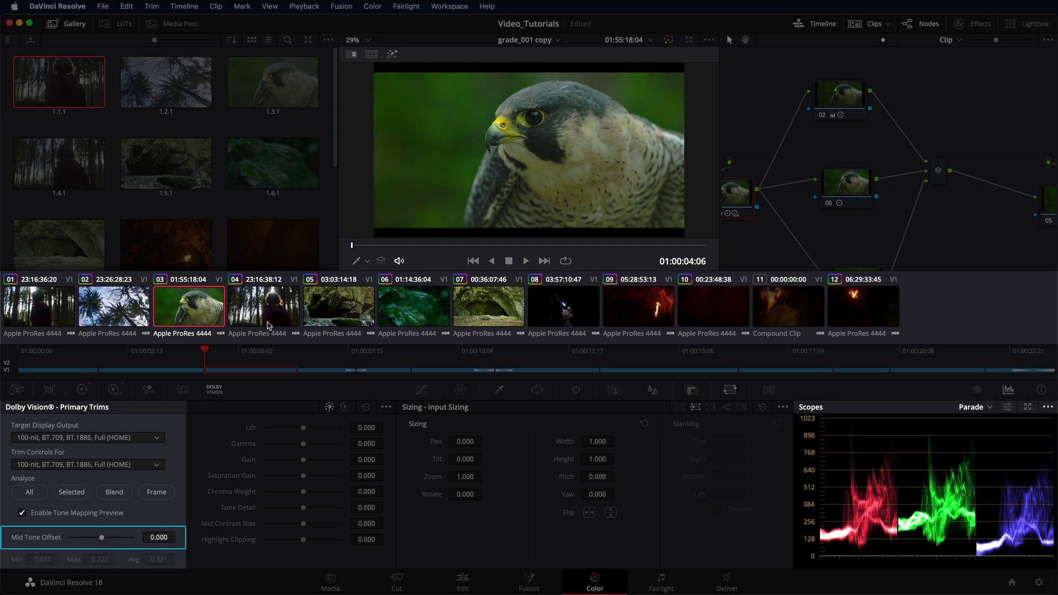
# Darken waterfall clip 05's Mid Tone Offset to -0.051, then reselect clip 01
pyautogui.click(320, 315)
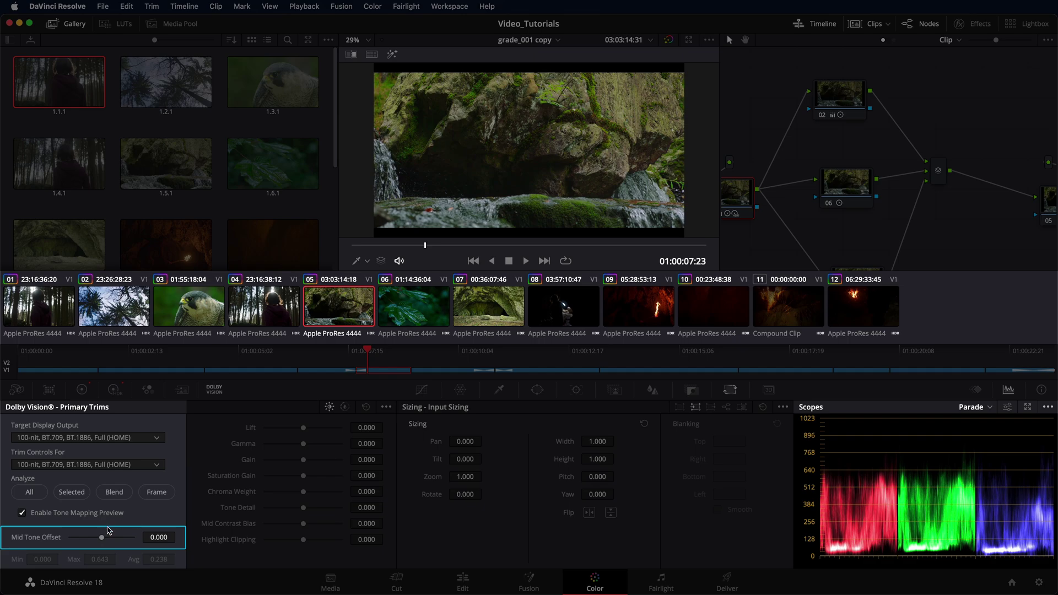
pyautogui.moveTo(100, 538); pyautogui.dragTo(100, 538)
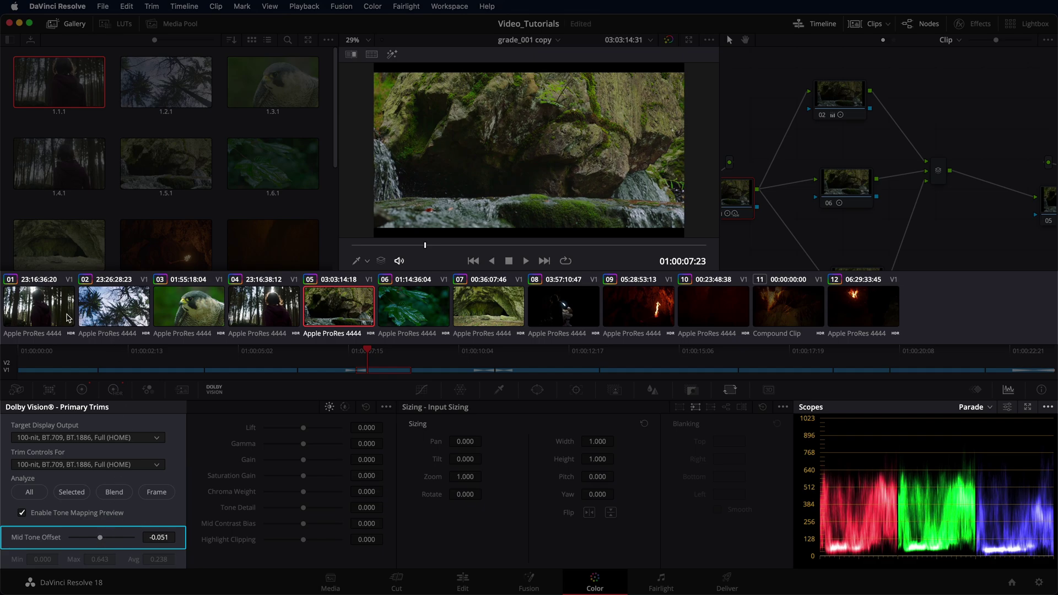
pyautogui.click(68, 318)
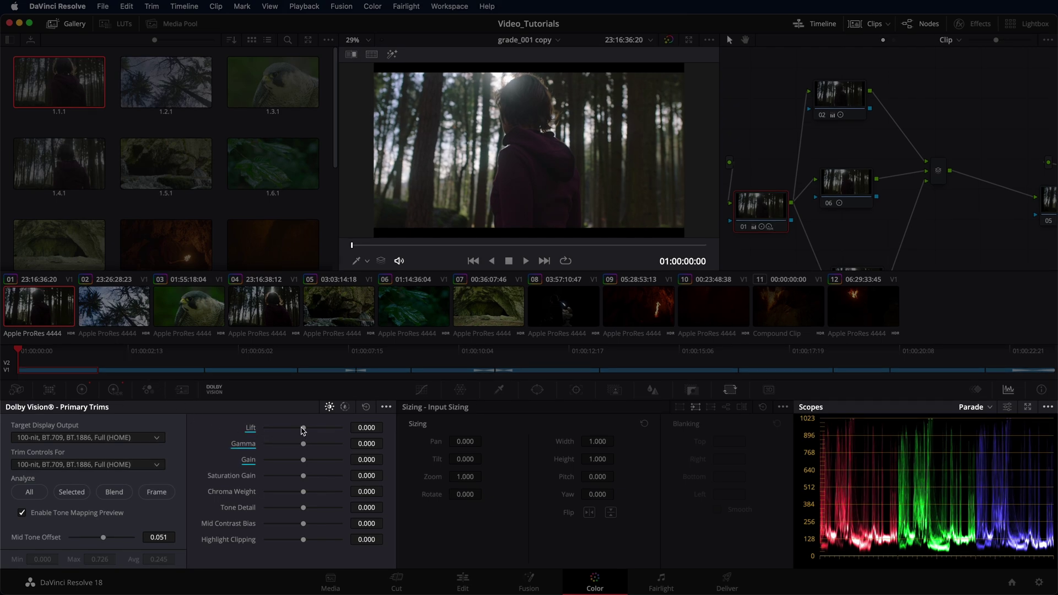
# Lower the Lift in clip 01's Primary Trims toward -0.064
pyautogui.moveTo(303, 428); pyautogui.dragTo(302, 464)
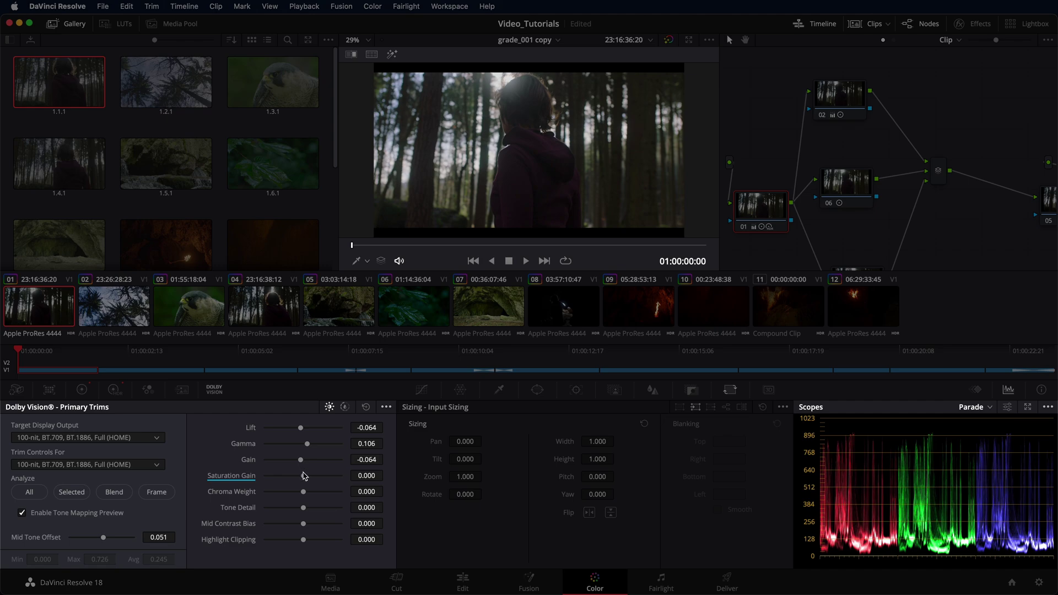
# Set Saturation Gain 0.106, Tone Detail 0.092, Mid Contrast Bias -0.163, Highlight Clipping 0.078
pyautogui.moveTo(303, 475); pyautogui.dragTo(302, 498)
pyautogui.moveTo(302, 509); pyautogui.dragTo(306, 511)
pyautogui.moveTo(303, 524); pyautogui.dragTo(297, 529)
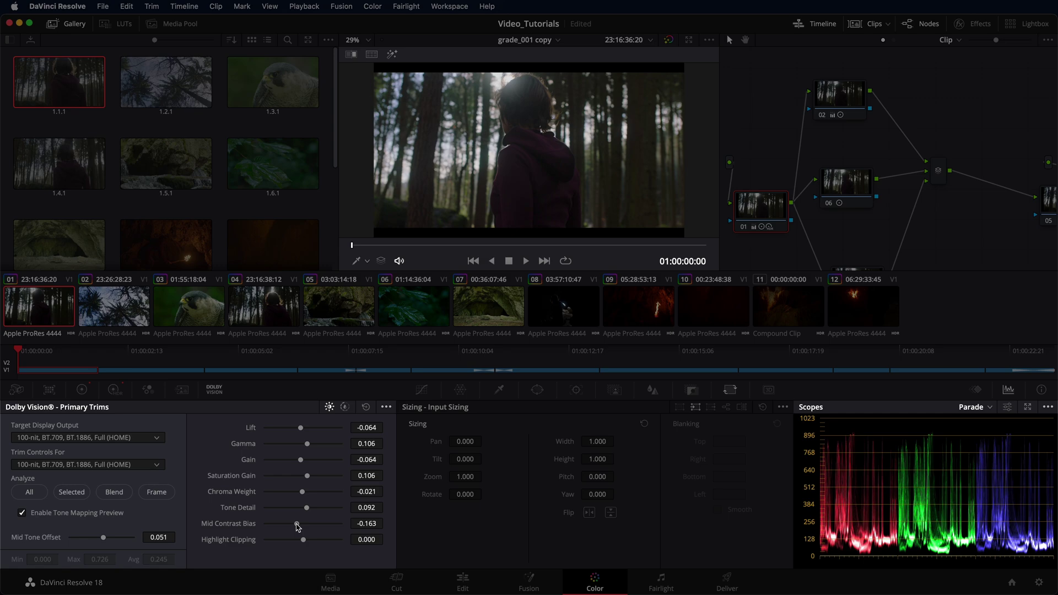
pyautogui.moveTo(304, 540); pyautogui.dragTo(306, 542)
# In Secondary Trims, shift the red hue to 0.007 and set the linked saturations to 0.005
pyautogui.click(349, 412)
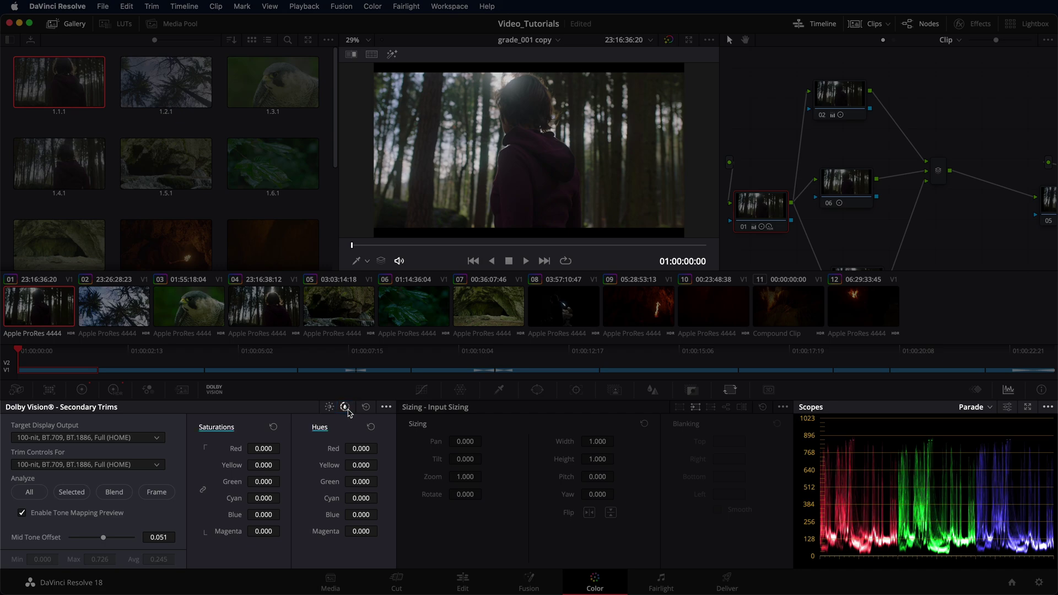
pyautogui.moveTo(270, 449); pyautogui.dragTo(271, 449)
pyautogui.moveTo(359, 453); pyautogui.dragTo(381, 449)
pyautogui.click(204, 490)
pyautogui.moveTo(263, 482); pyautogui.dragTo(284, 481)
pyautogui.moveTo(283, 482); pyautogui.dragTo(286, 481)
pyautogui.click(329, 408)
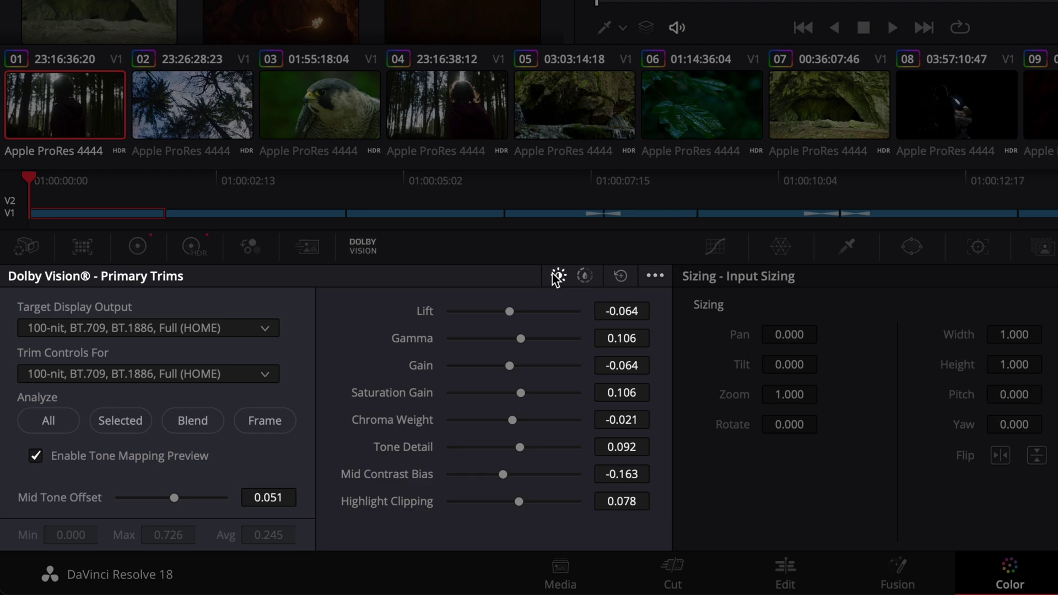
# Copy clip 01's trim metadata and paste it onto forest clip 04
pyautogui.click(654, 276)
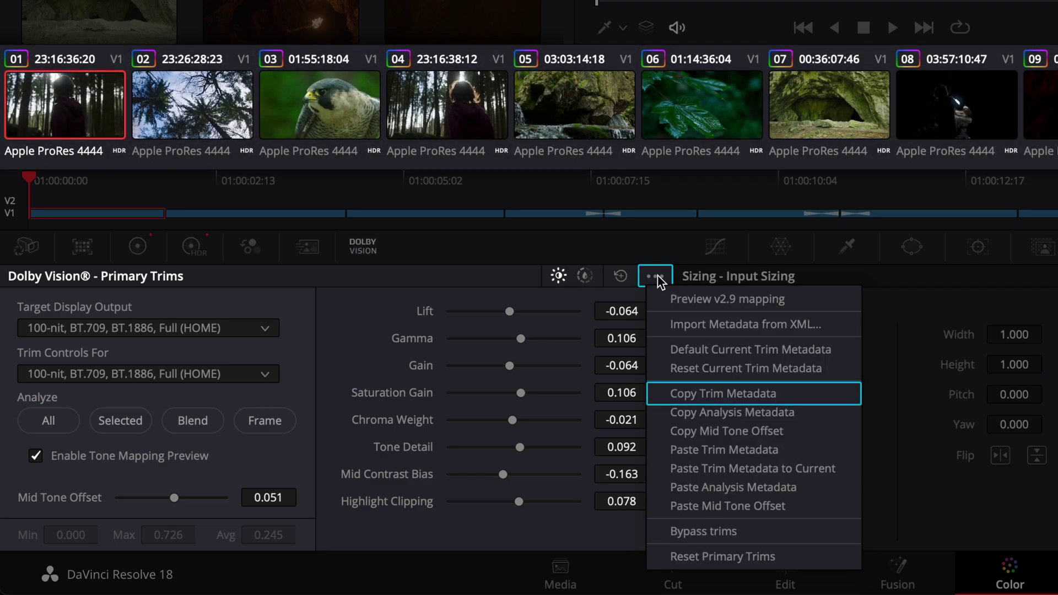
pyautogui.click(692, 392)
pyautogui.click(483, 128)
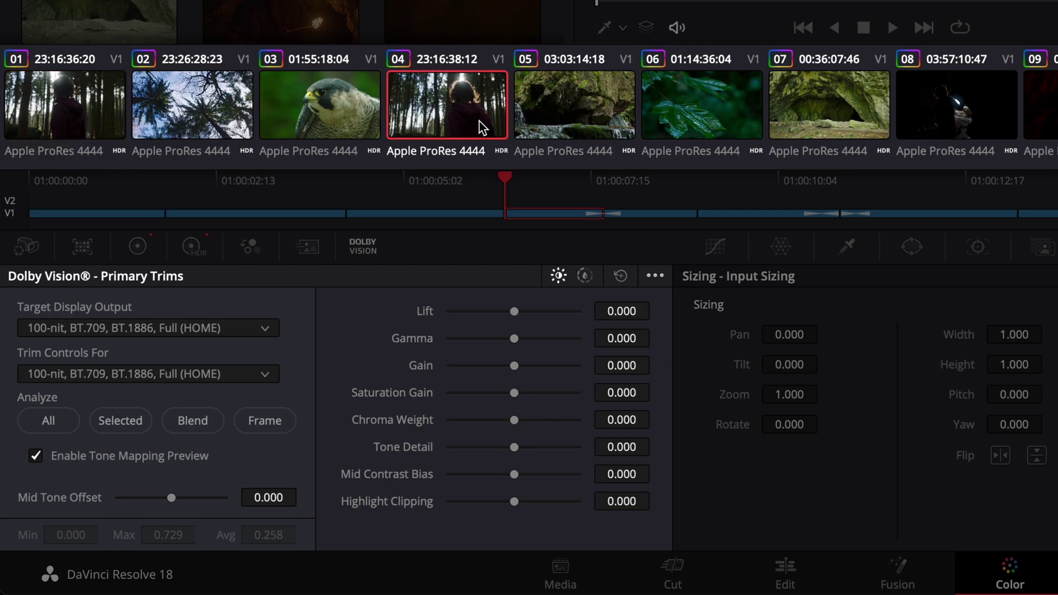
pyautogui.click(655, 280)
pyautogui.click(736, 450)
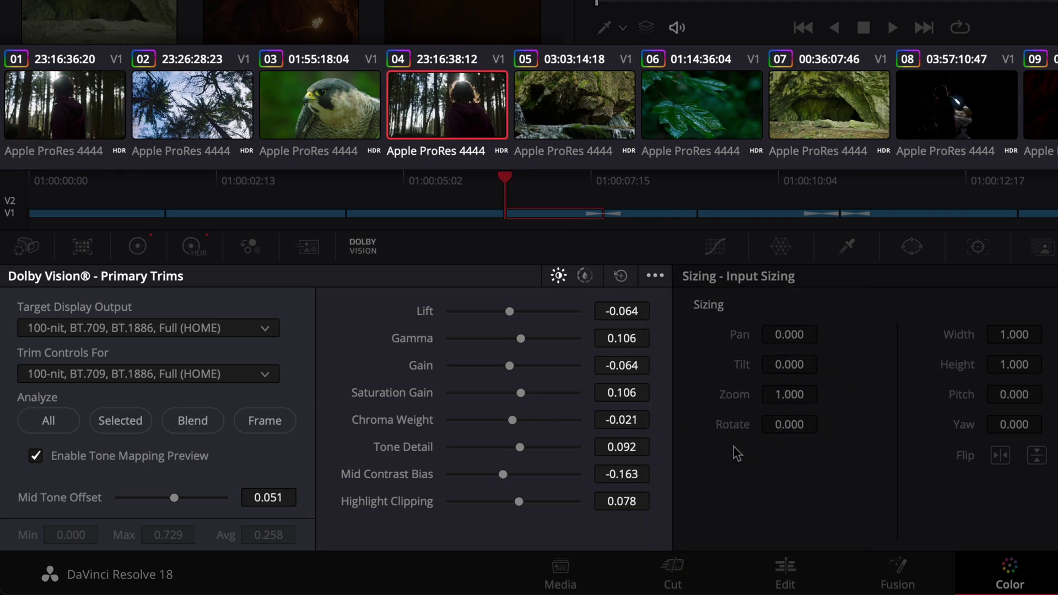
# Lower the gamma trim on trees clip 02, then reselect clip 01
pyautogui.click(211, 115)
pyautogui.moveTo(515, 338); pyautogui.dragTo(511, 345)
pyautogui.click(655, 276)
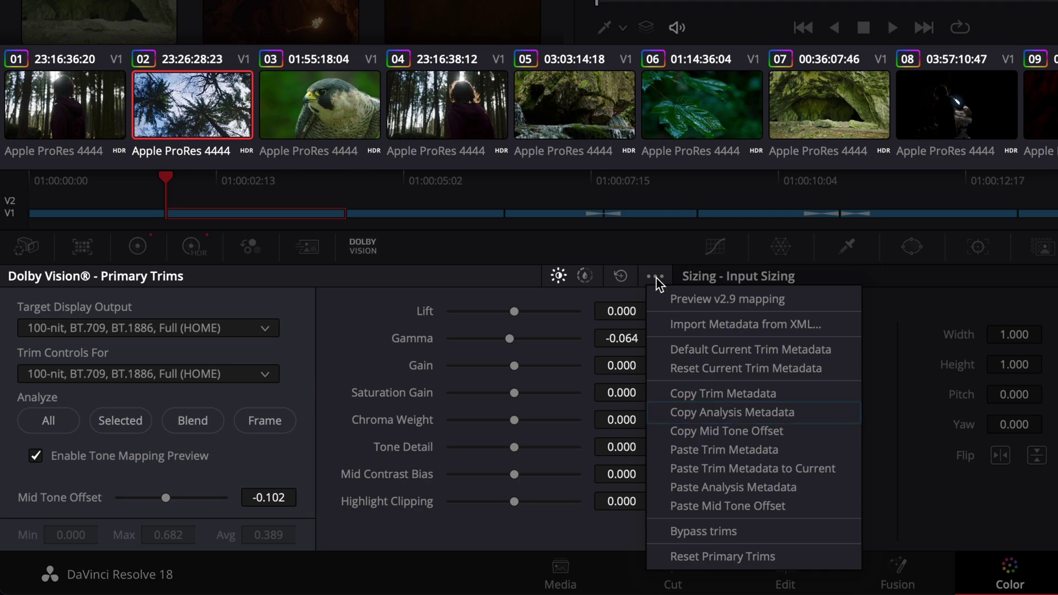
pyautogui.click(655, 277)
pyautogui.click(108, 99)
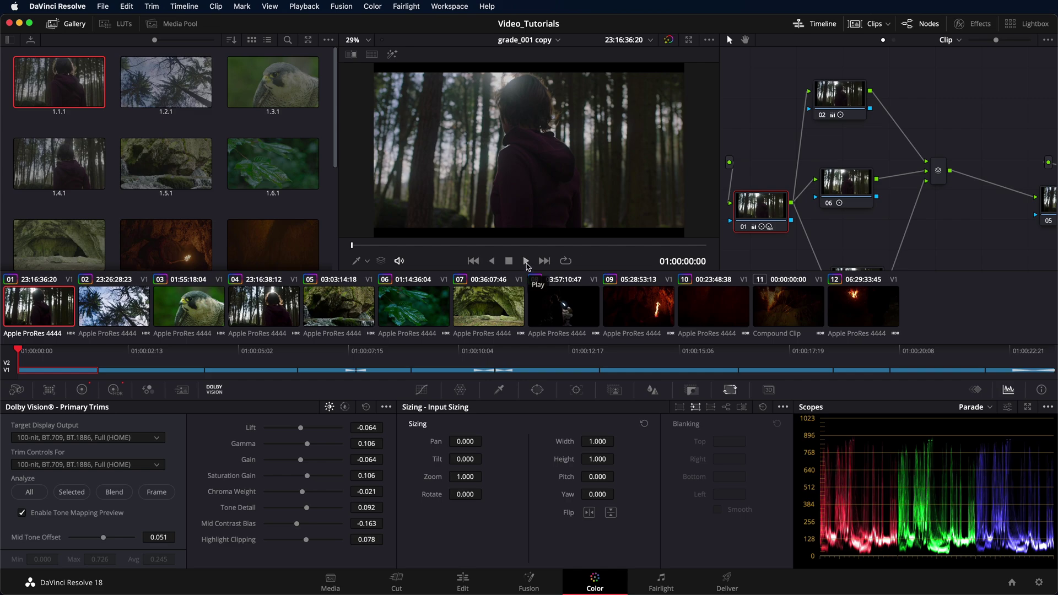
# Play the timeline and stop on falcon clip 03
pyautogui.click(526, 261)
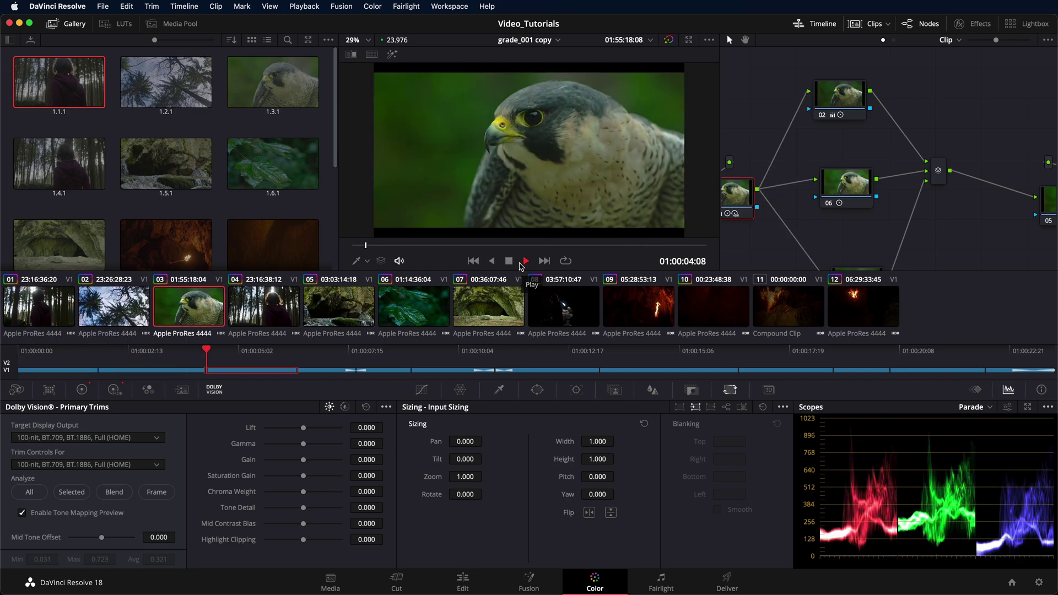
pyautogui.click(510, 261)
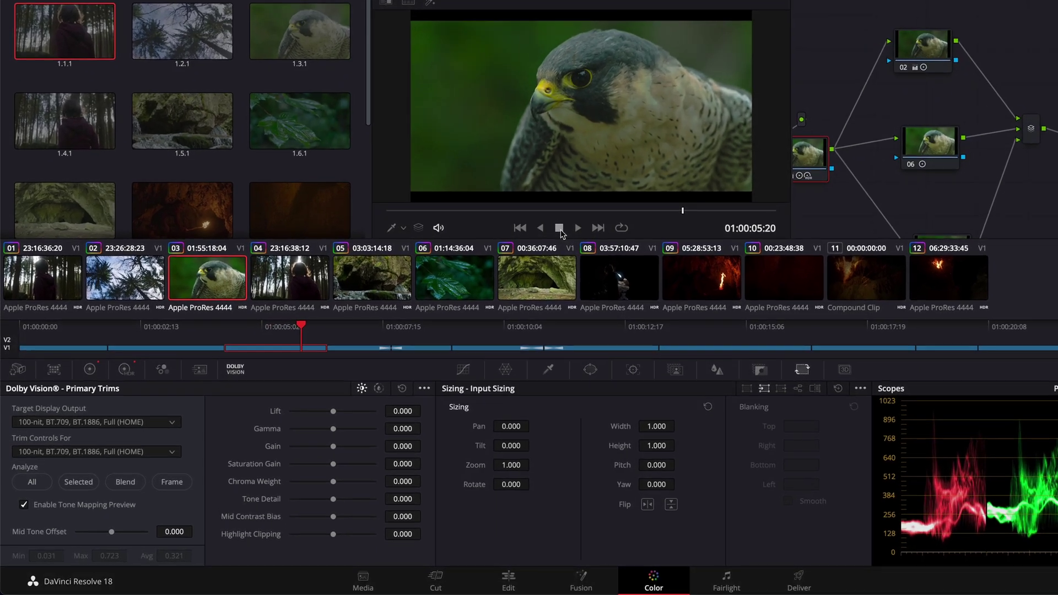